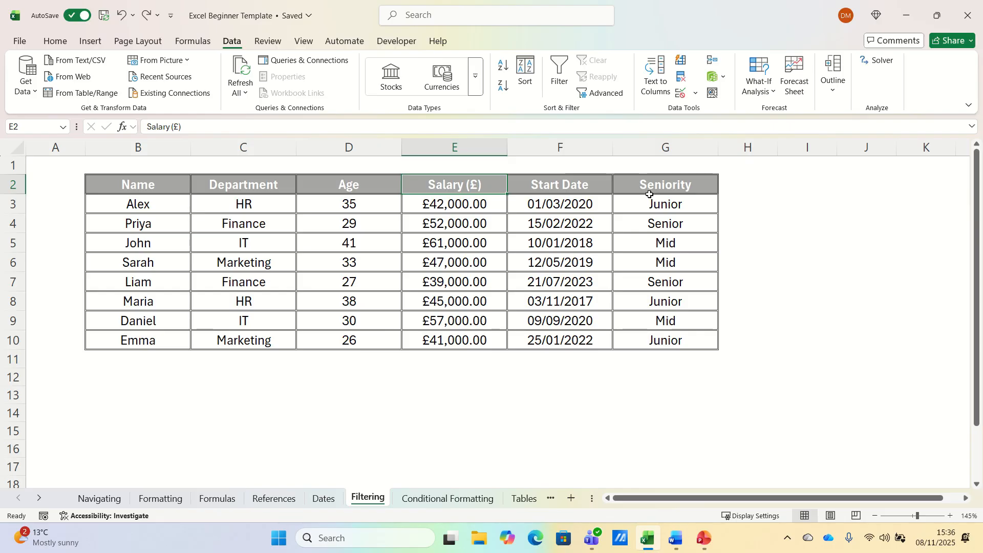
Step: Sort the whole employee table by Salary (£) from smallest to largest
key("ctrl+a")
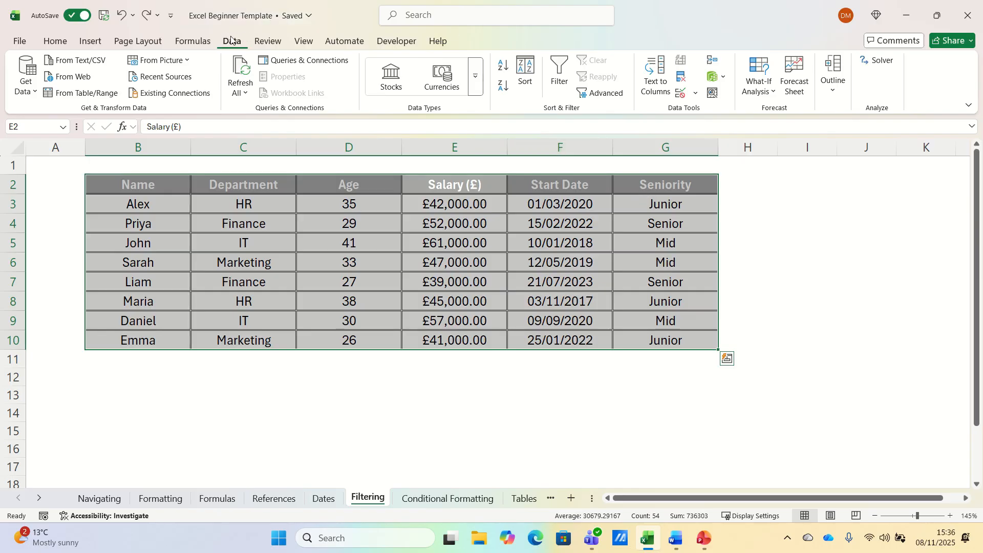
left_click(520, 79)
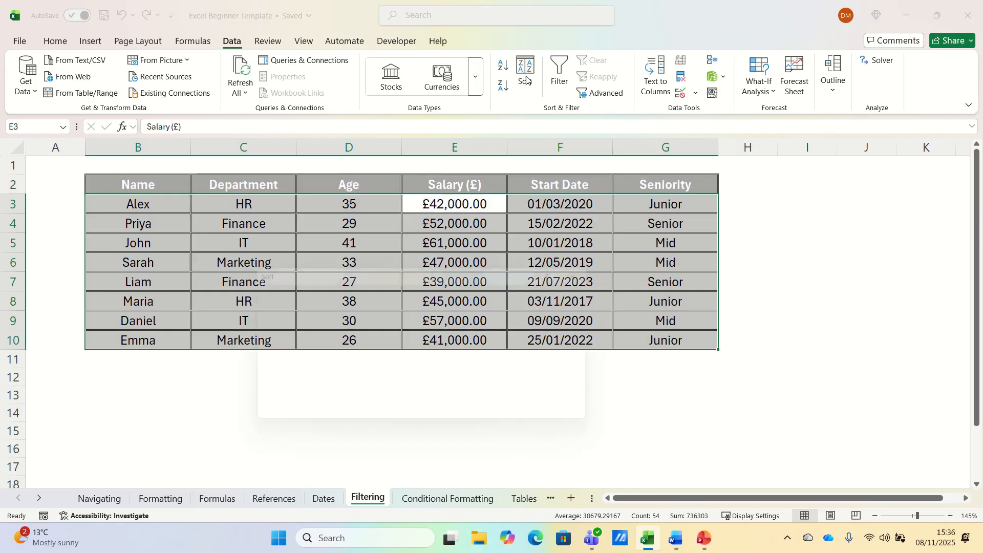
left_click(356, 324)
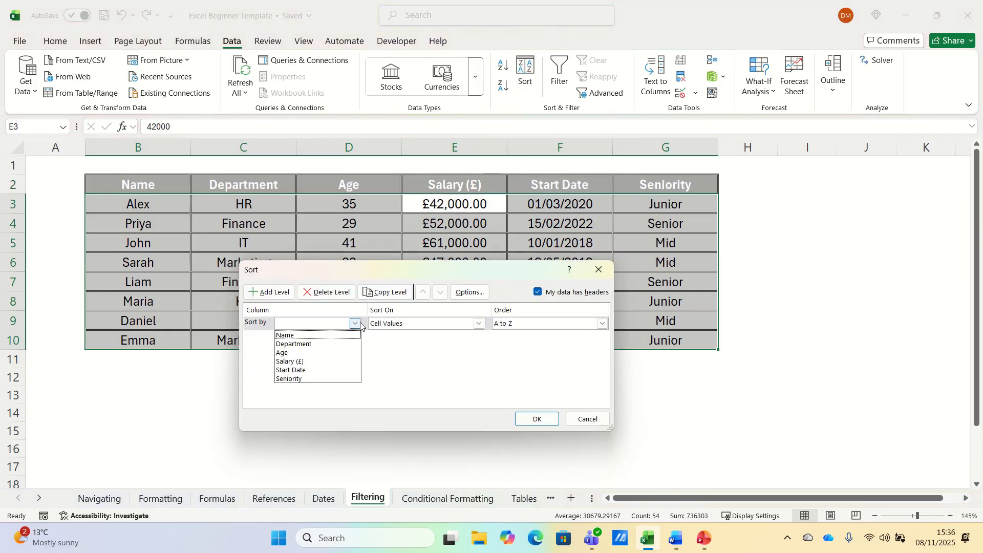
left_click(348, 362)
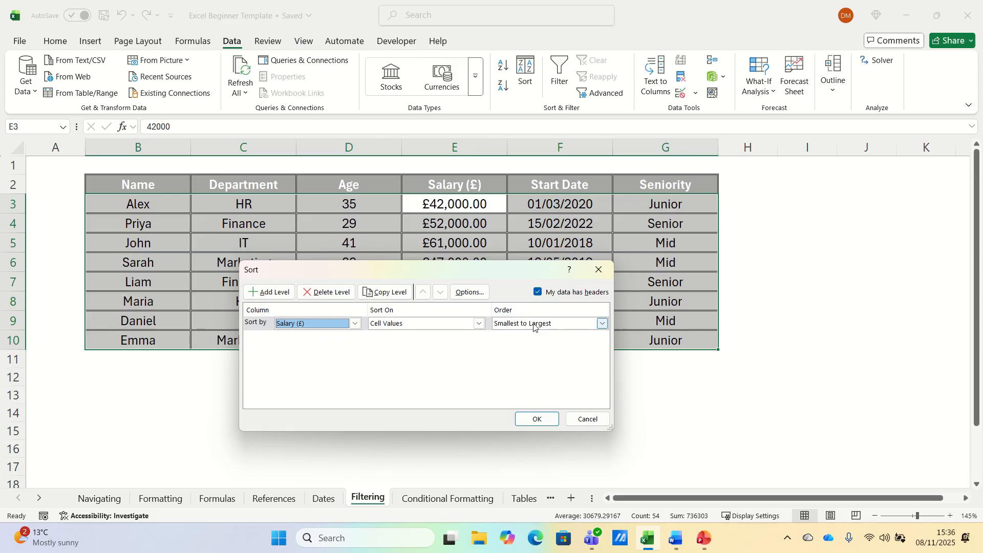
left_click(539, 426)
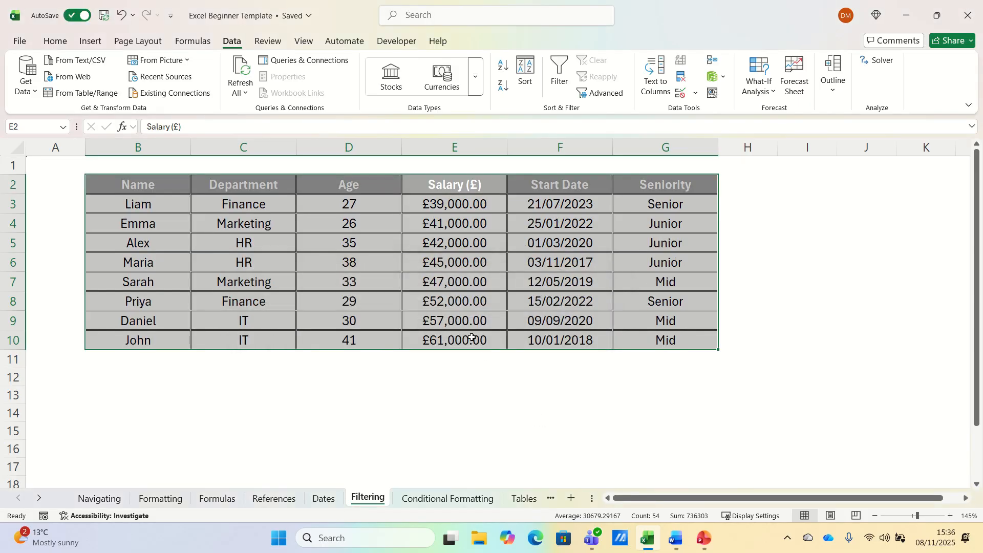
Step: Reopen the sort settings for the whole table and set the first sort level to Department, A to Z
left_click(465, 183)
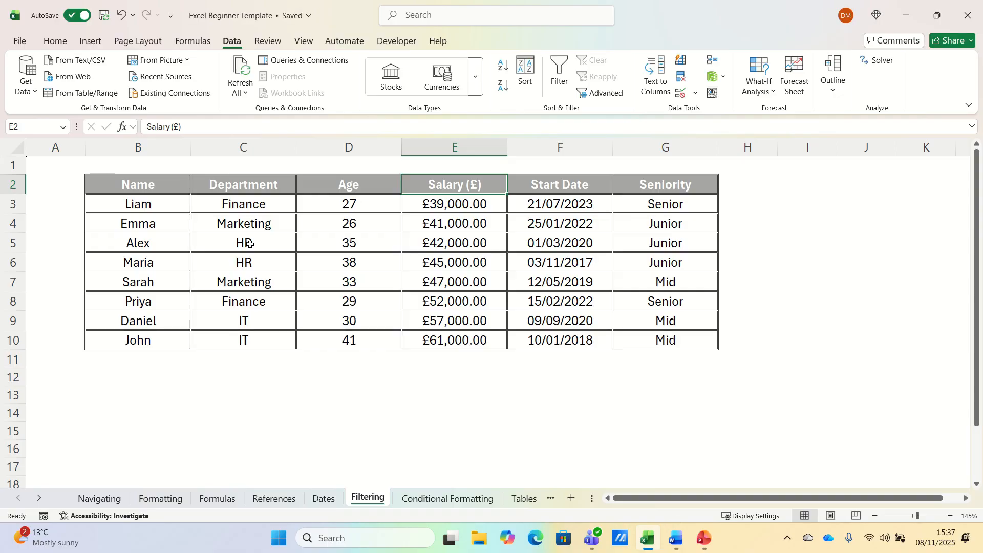
key("ctrl+a")
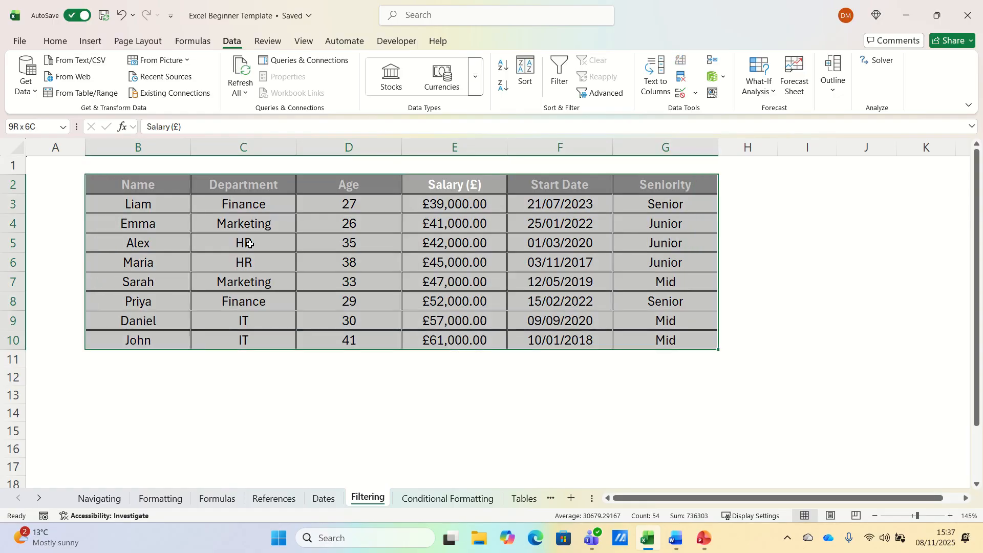
left_click(525, 76)
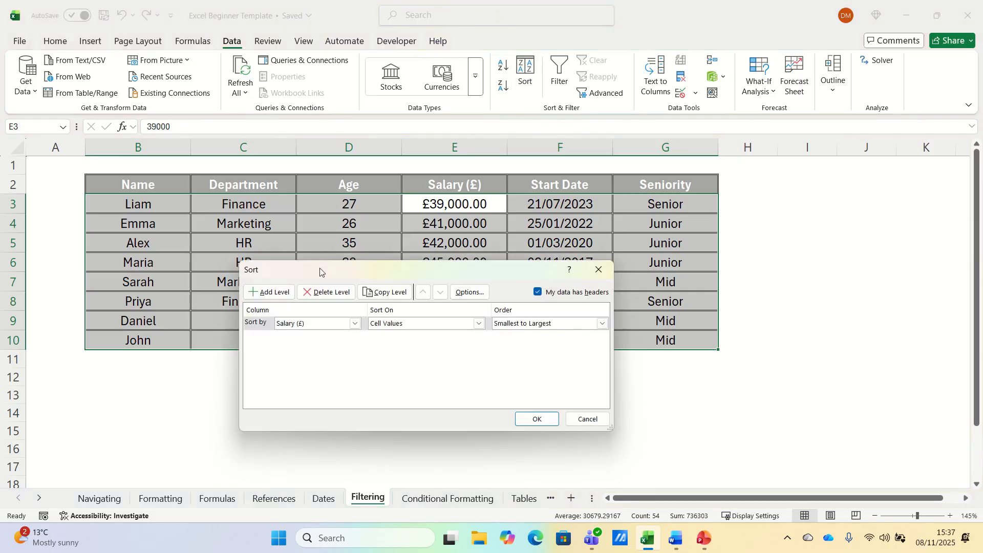
left_click(354, 323)
left_click(327, 342)
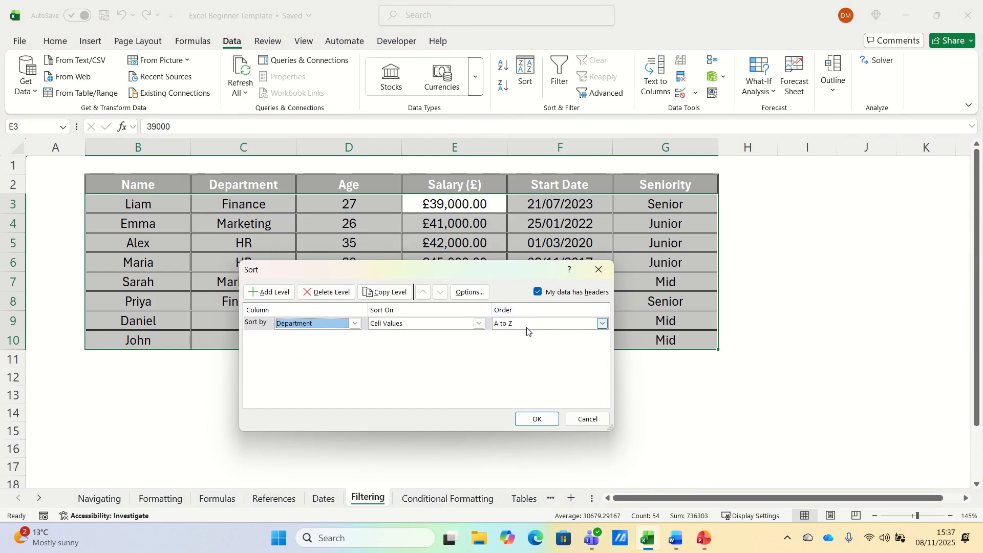
Step: Add a second sort level by Salary (£), Largest to Smallest, and apply the sort
left_click(264, 293)
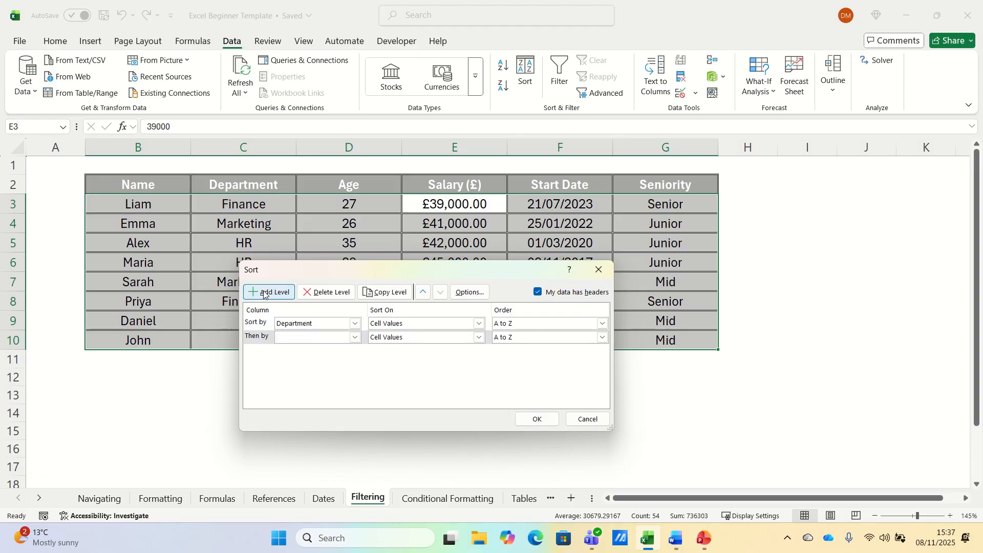
left_click(348, 338)
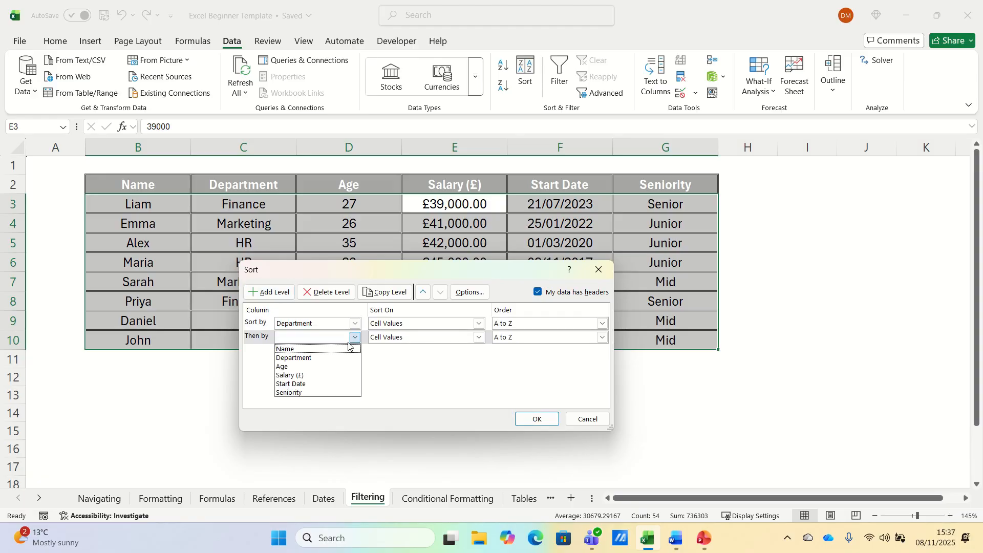
left_click(307, 375)
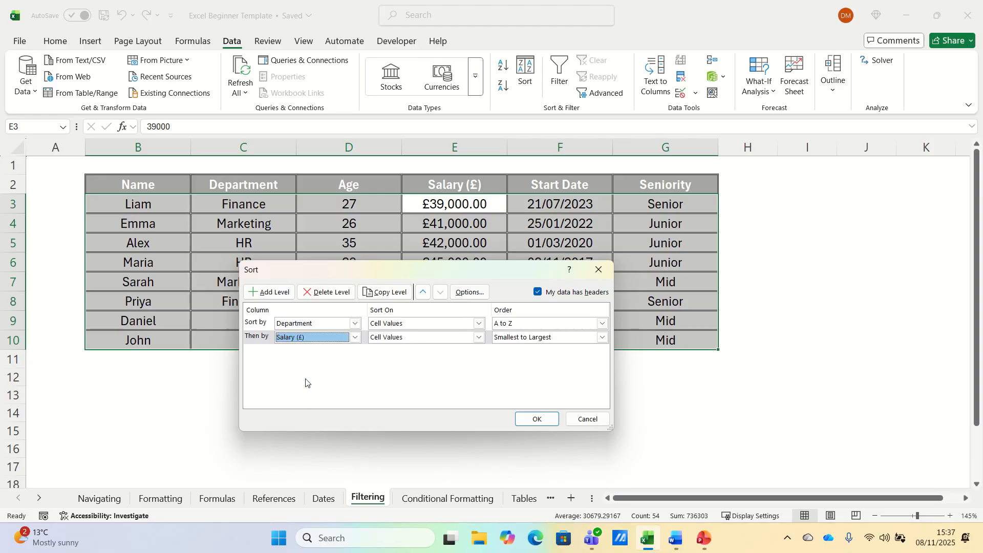
left_click(552, 341)
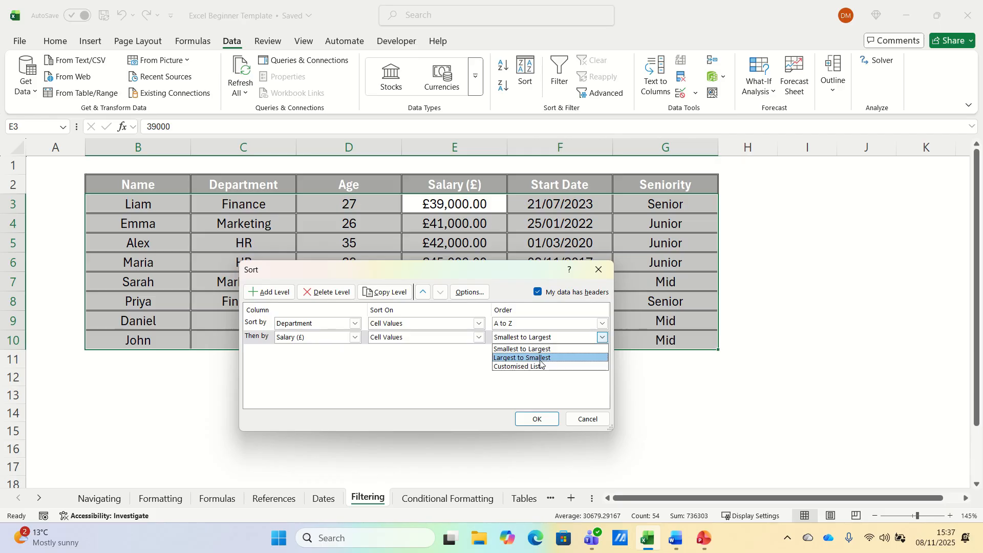
left_click(541, 358)
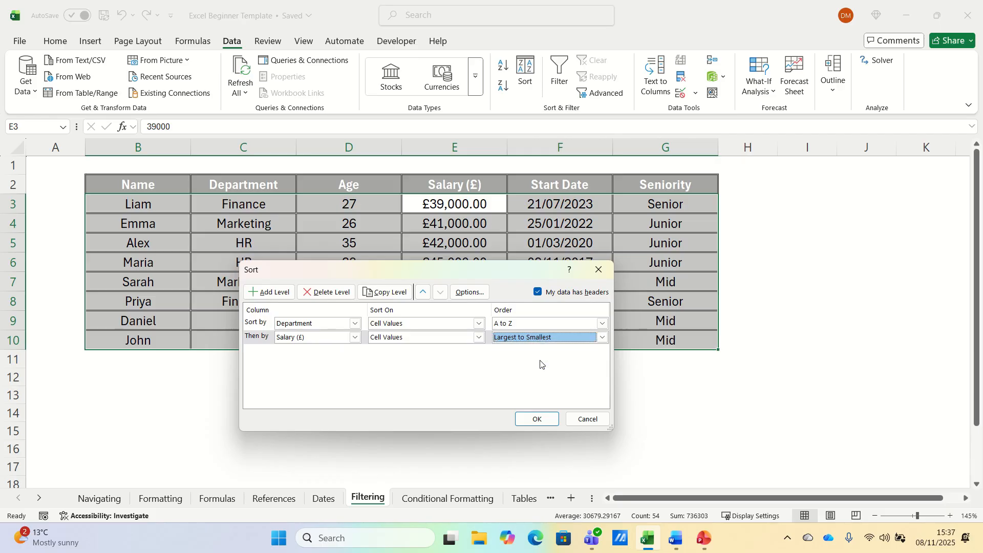
left_click(537, 417)
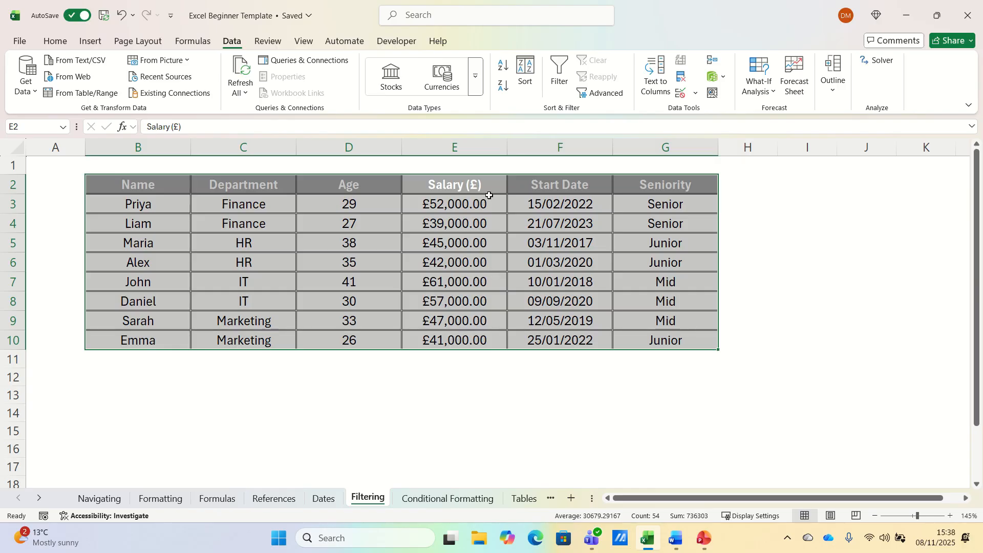
Step: Open the sort settings for the whole table and delete the existing Department and Salary (£) levels
left_click(457, 188)
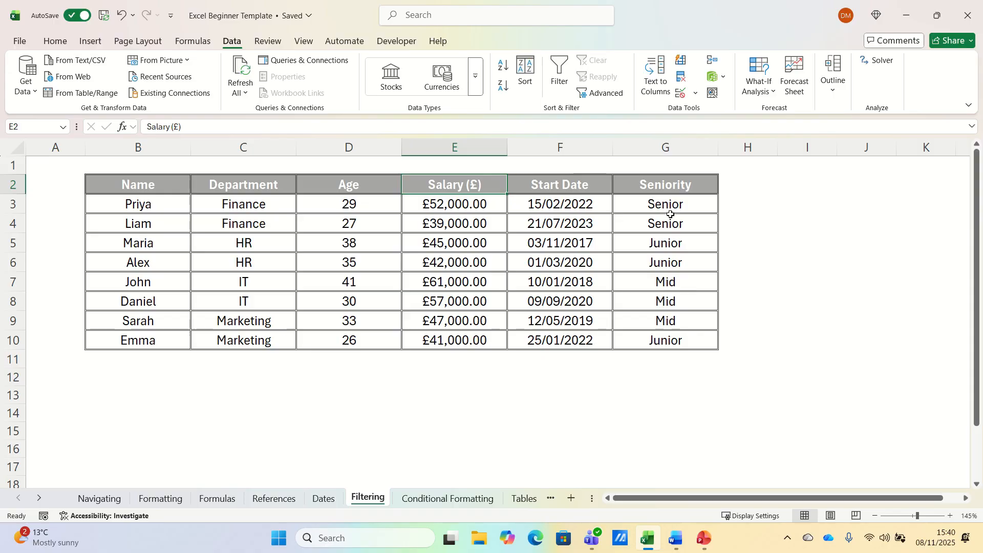
key("ctrl+a")
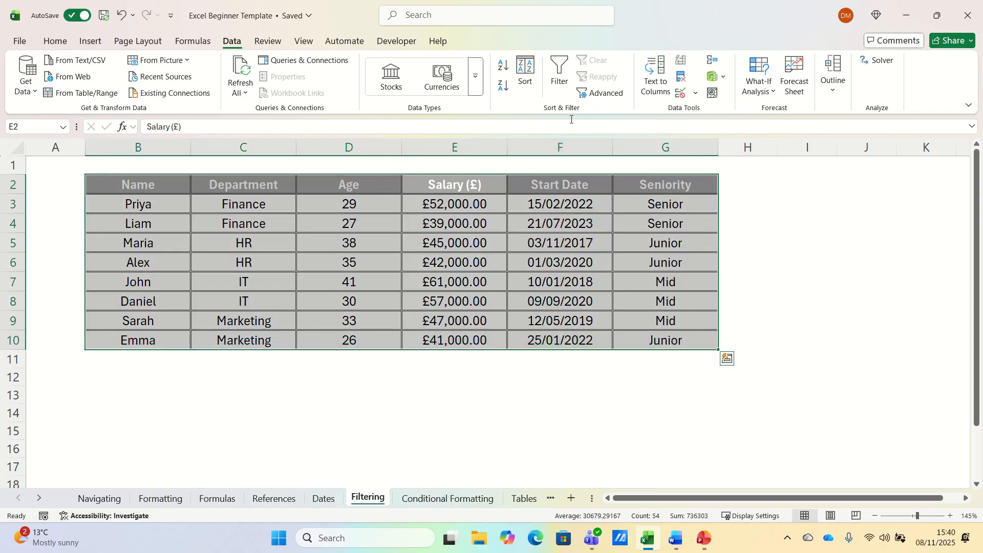
left_click(525, 79)
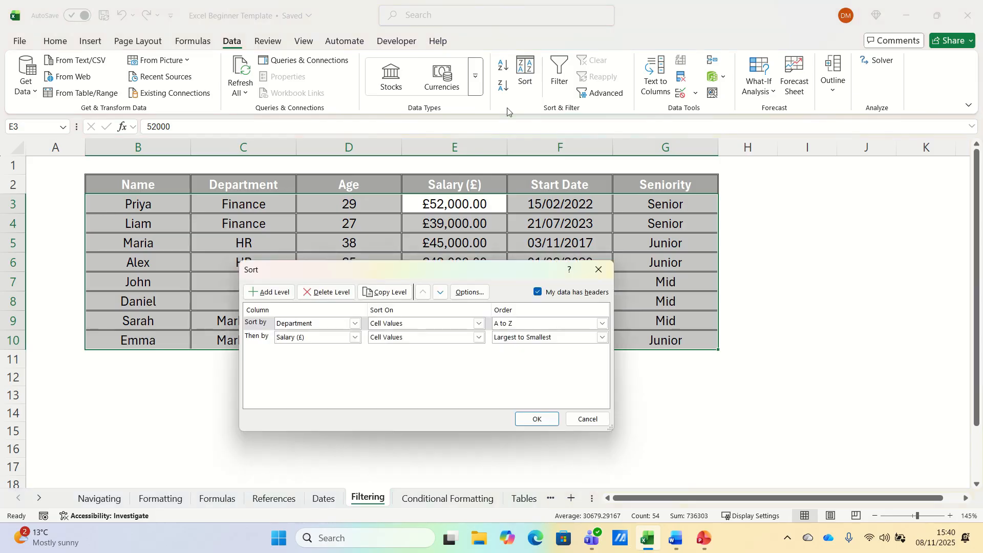
left_click(270, 324)
left_click(327, 292)
left_click(256, 324)
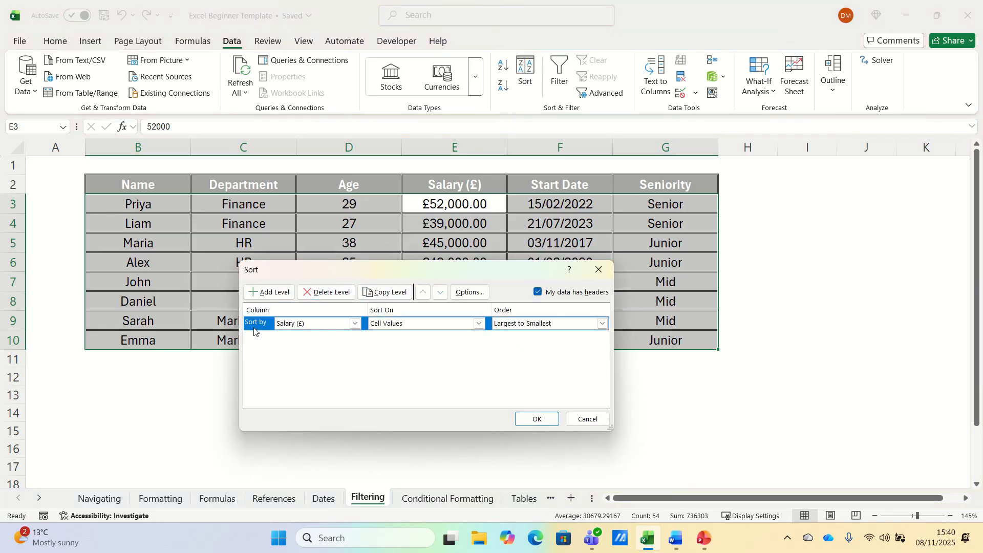
left_click(328, 293)
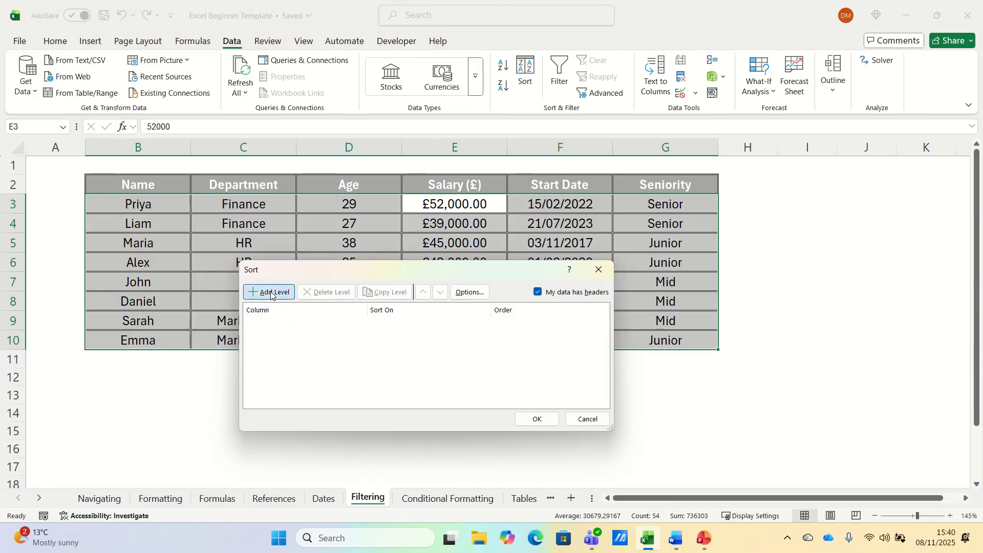
Step: Add a sort level by Seniority using the custom list order Junior, Mid, Senior, and apply the sort
left_click(270, 292)
left_click(355, 325)
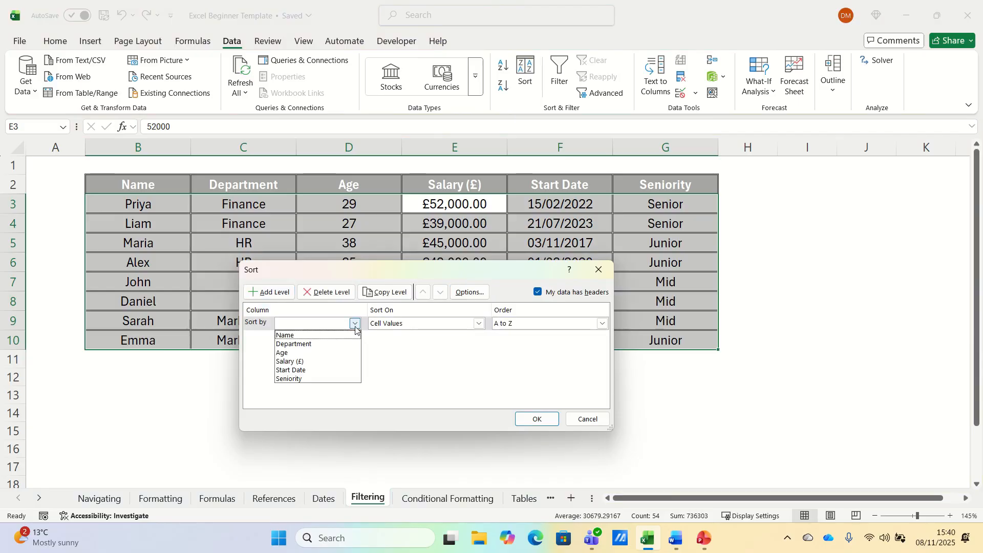
left_click(328, 379)
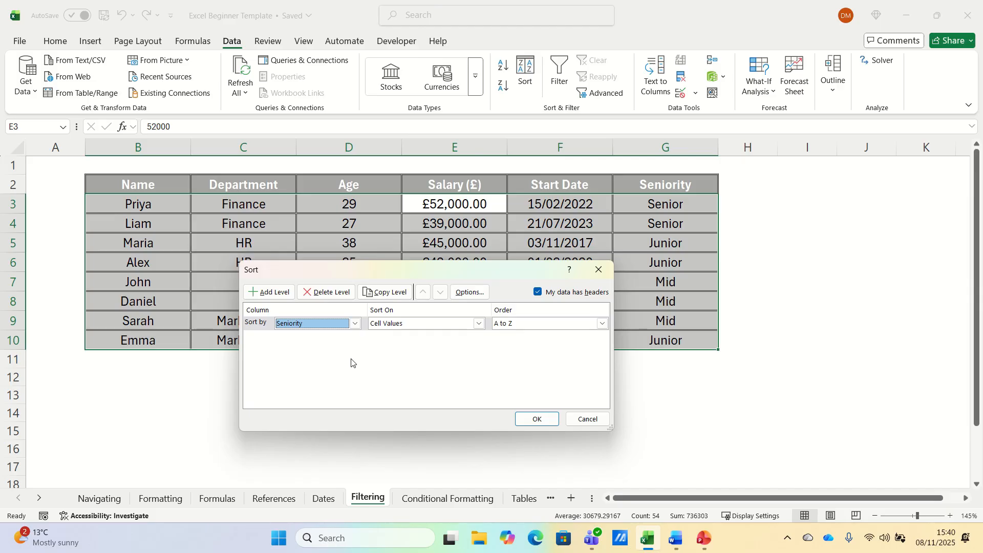
left_click(537, 323)
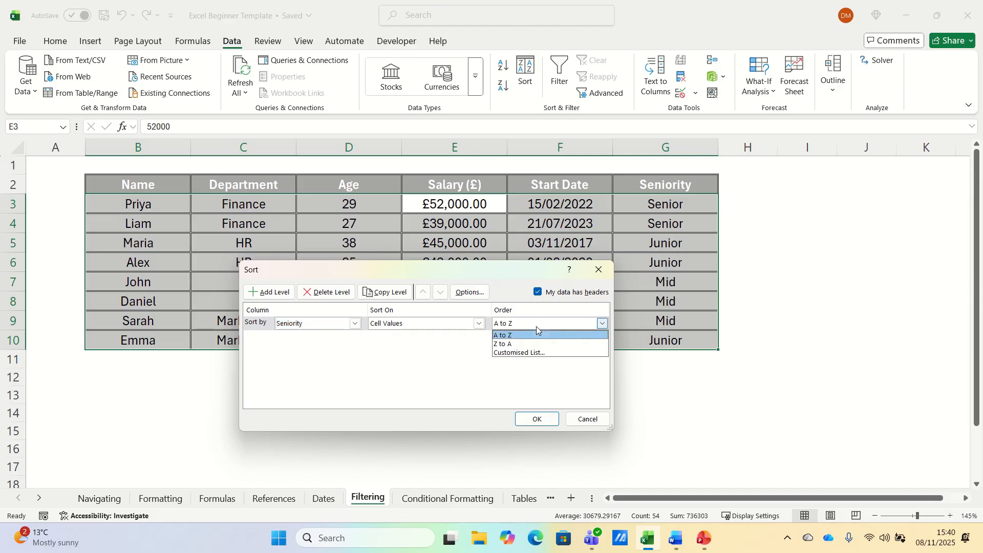
left_click(527, 354)
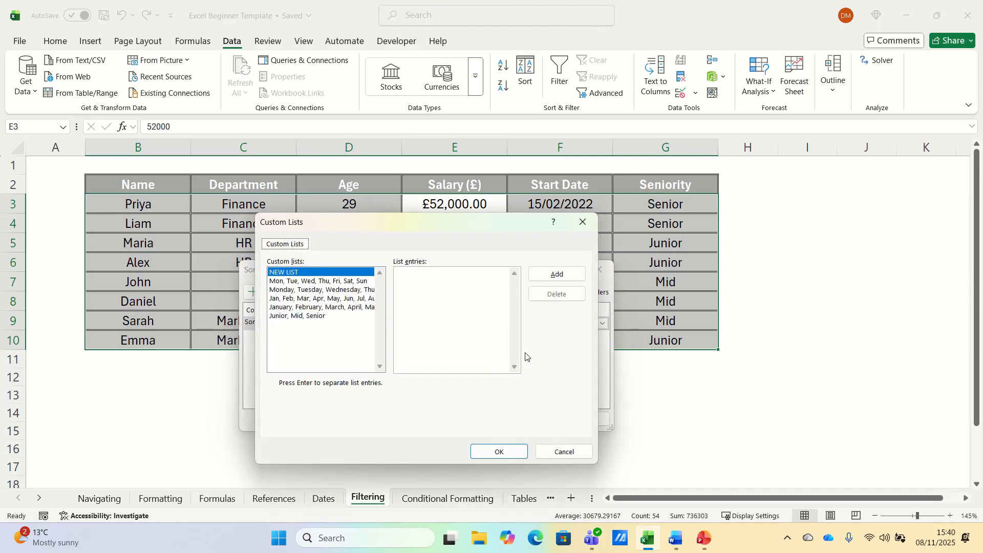
left_click(446, 281)
type("Junior, Mid,")
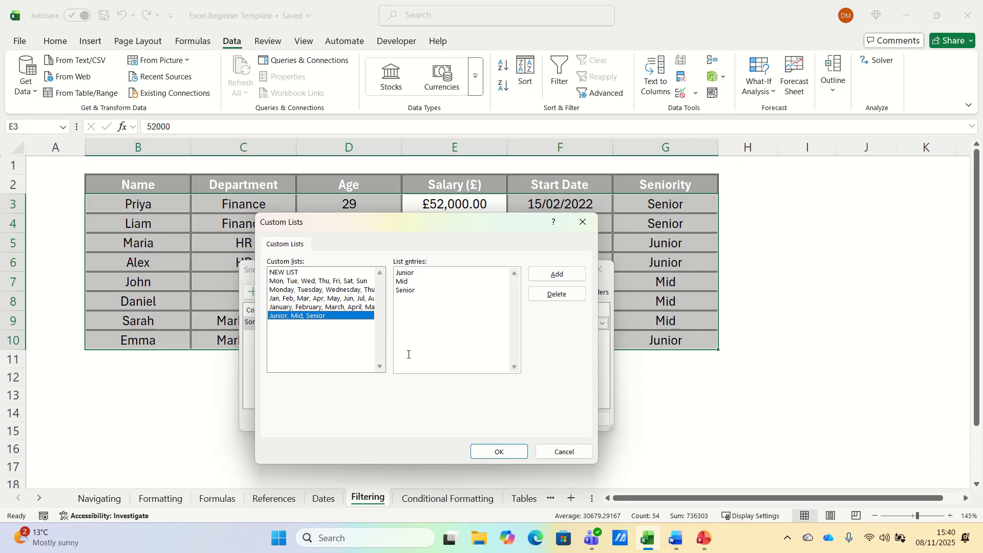
left_click(493, 454)
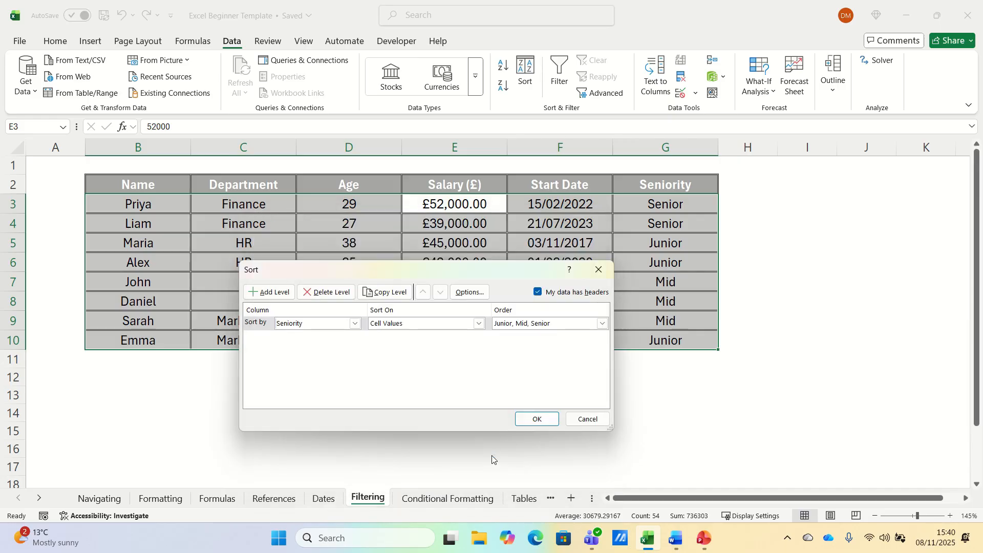
left_click(535, 420)
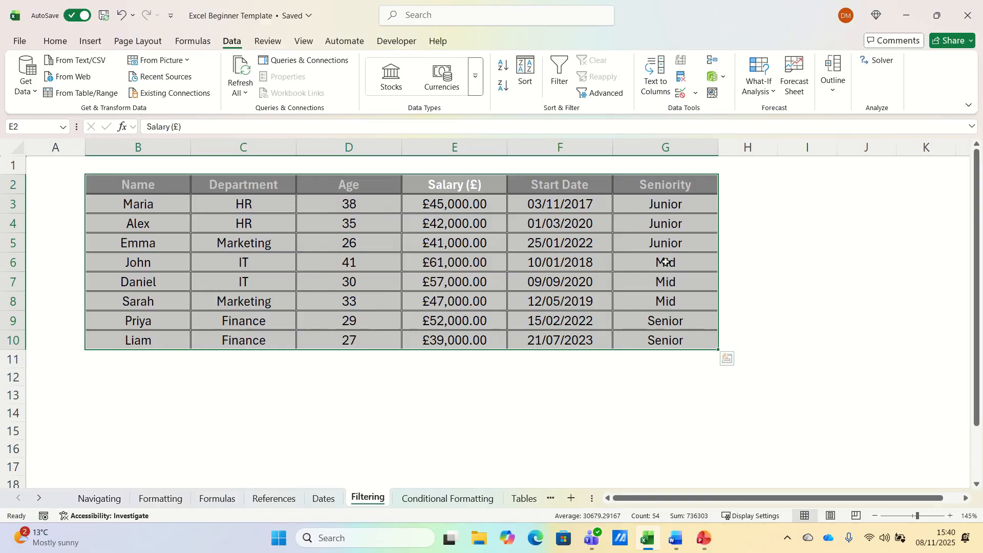
left_click(660, 187)
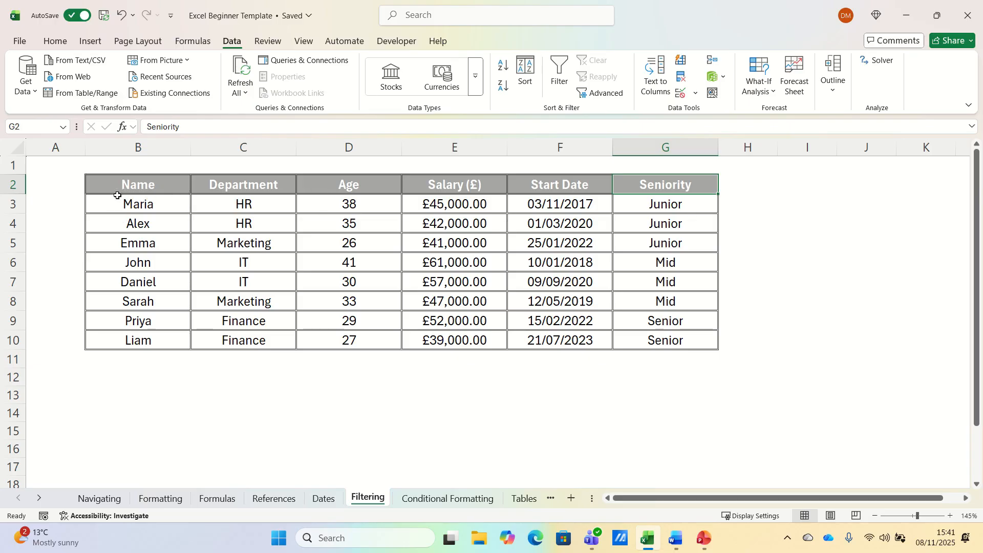
left_click_drag(134, 187, 670, 185)
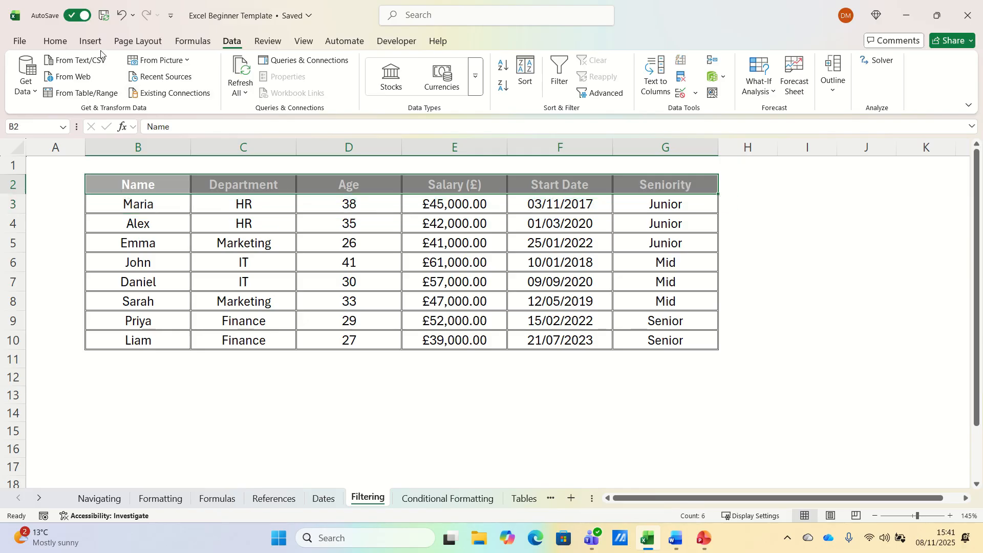
left_click(55, 42)
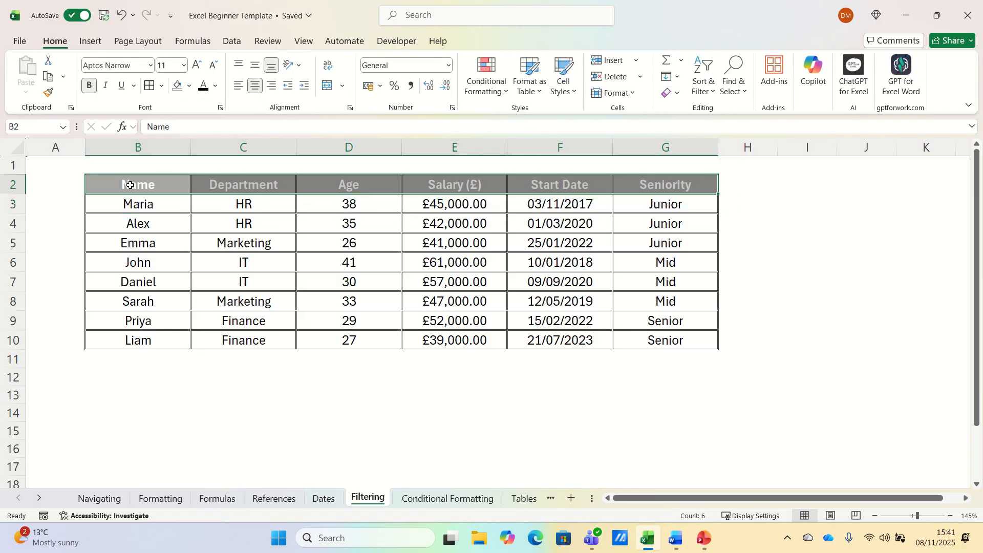
left_click(163, 203)
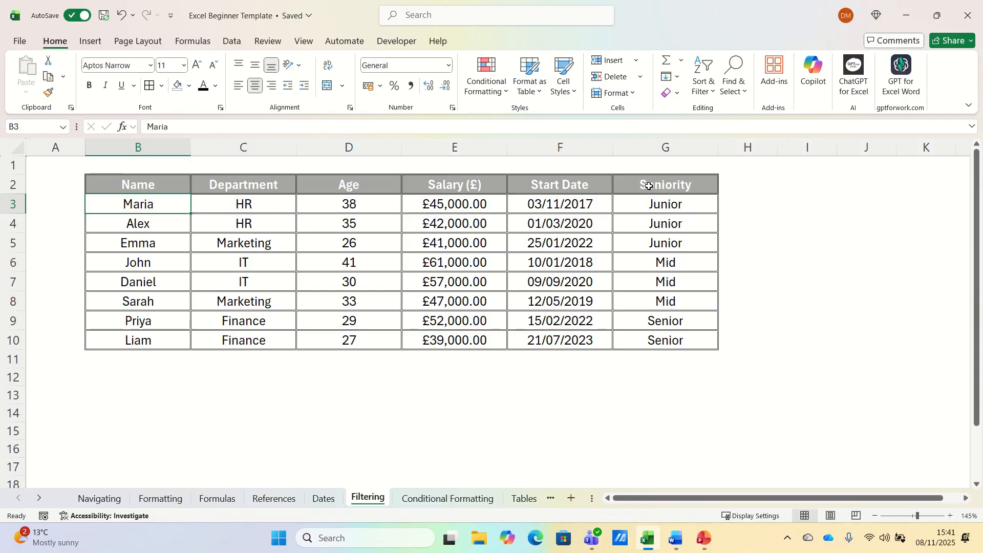
Step: Turn on filtering for the employee table and filter the Department column to show only Finance
left_click(232, 41)
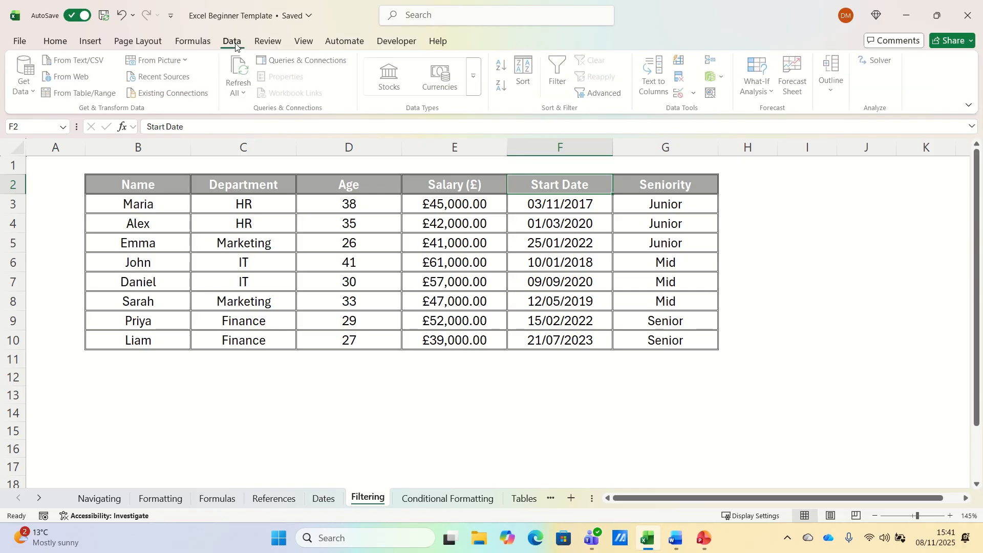
left_click(557, 76)
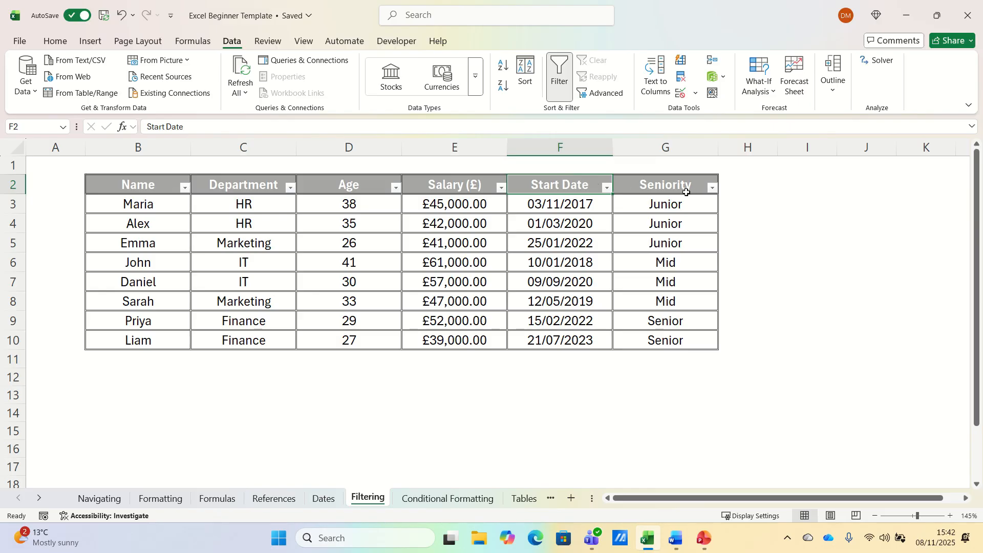
left_click(290, 189)
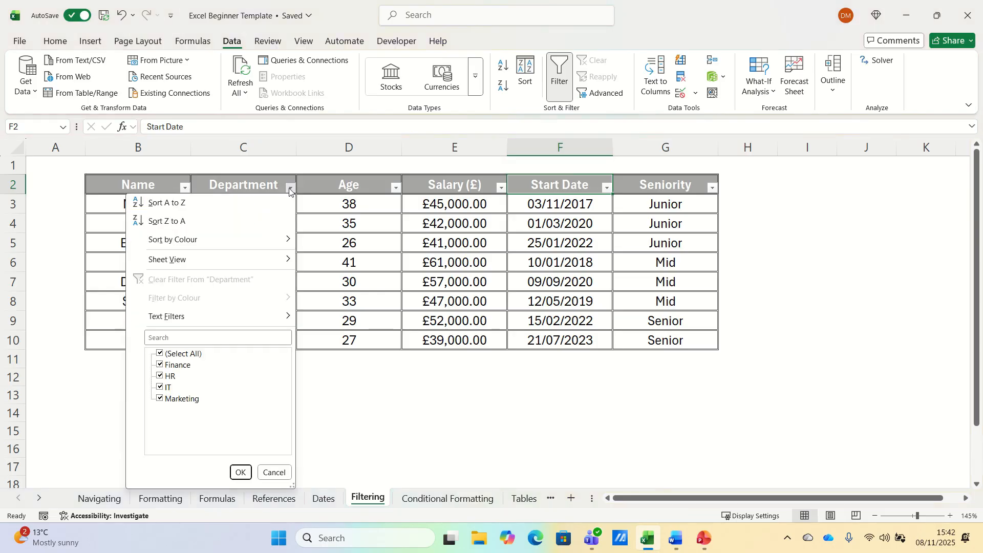
left_click(169, 354)
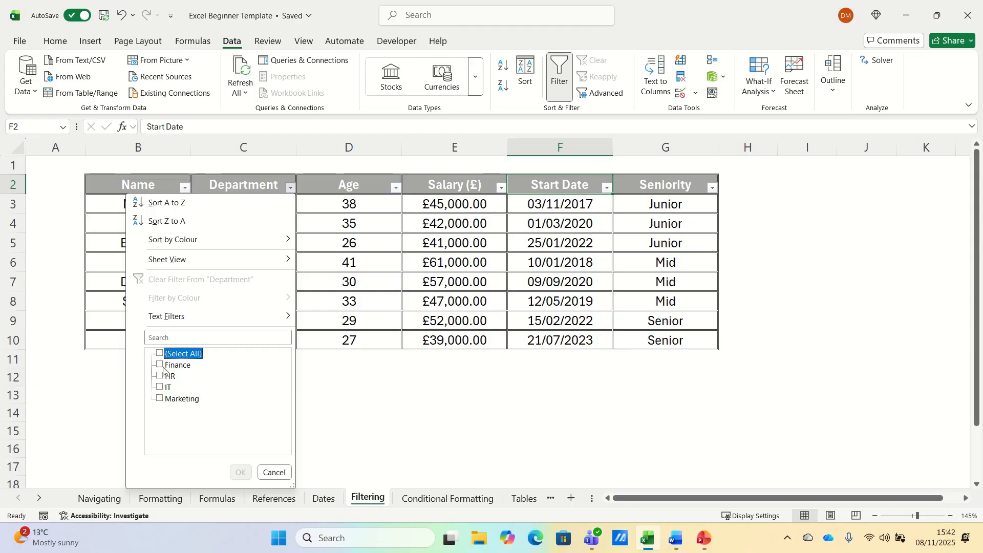
left_click(164, 366)
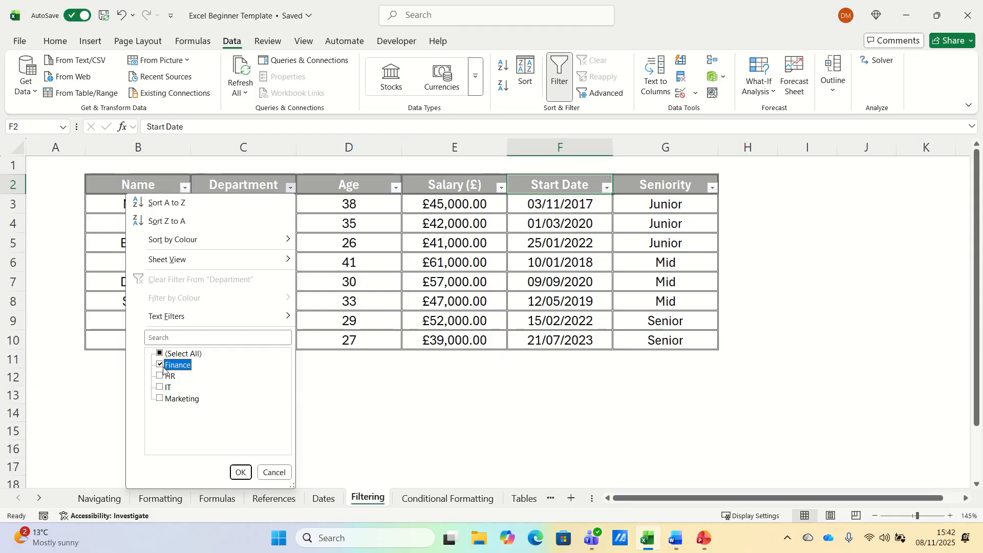
left_click(240, 473)
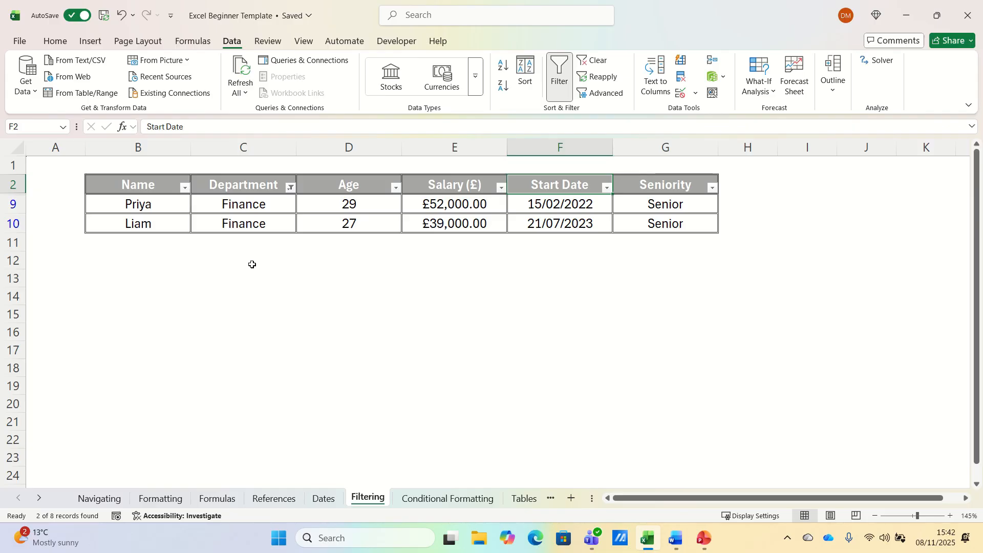
Step: Extend the Department filter to include IT as well as Finance
left_click(290, 188)
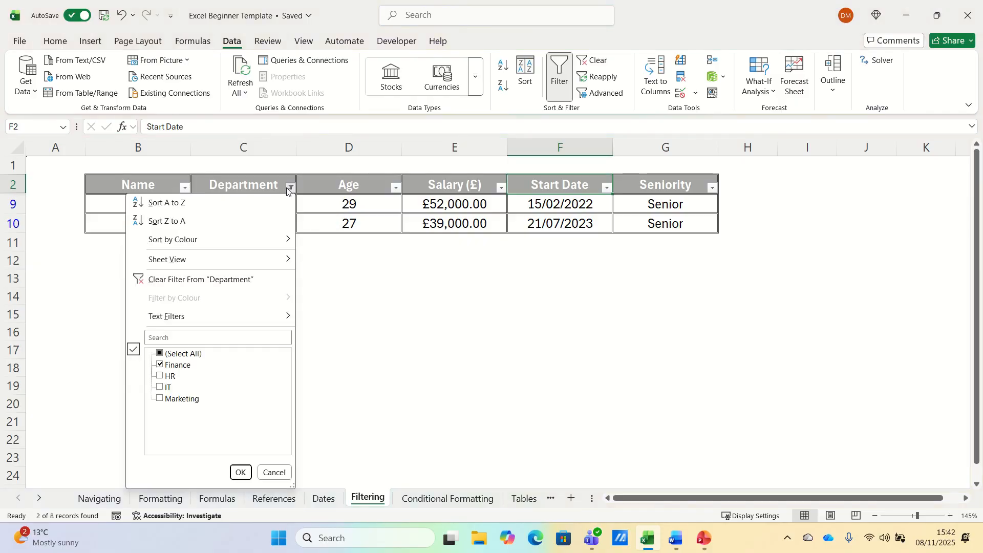
left_click(160, 387)
left_click(239, 472)
left_click(143, 187)
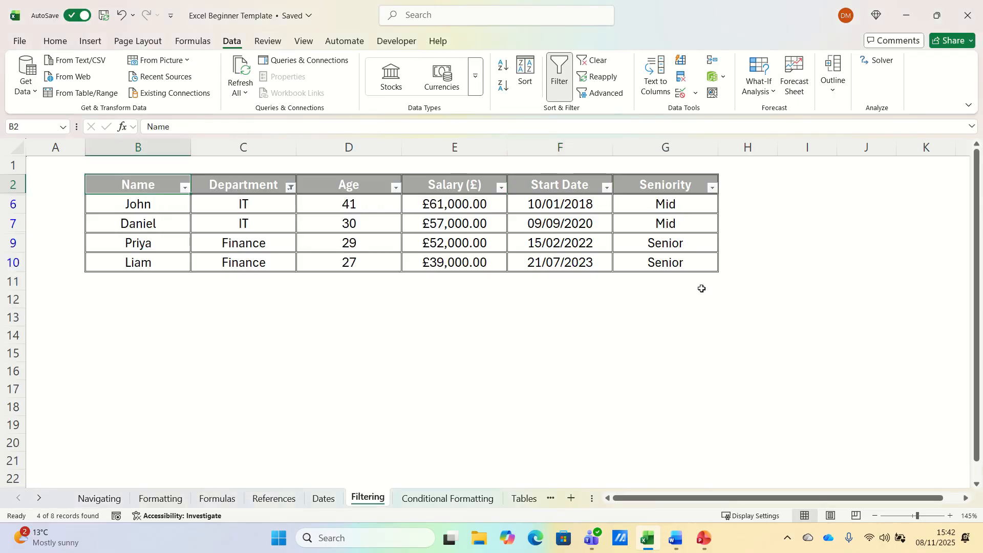
Step: Add a number filter on the Salary (£) column to show only values greater than 45000
left_click(472, 190)
left_click(503, 188)
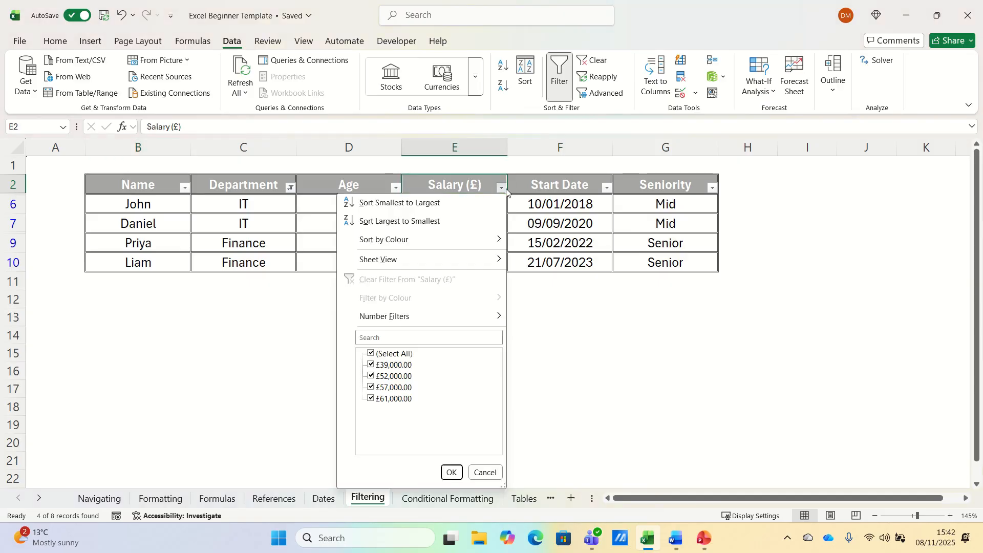
mouse_move(469, 316)
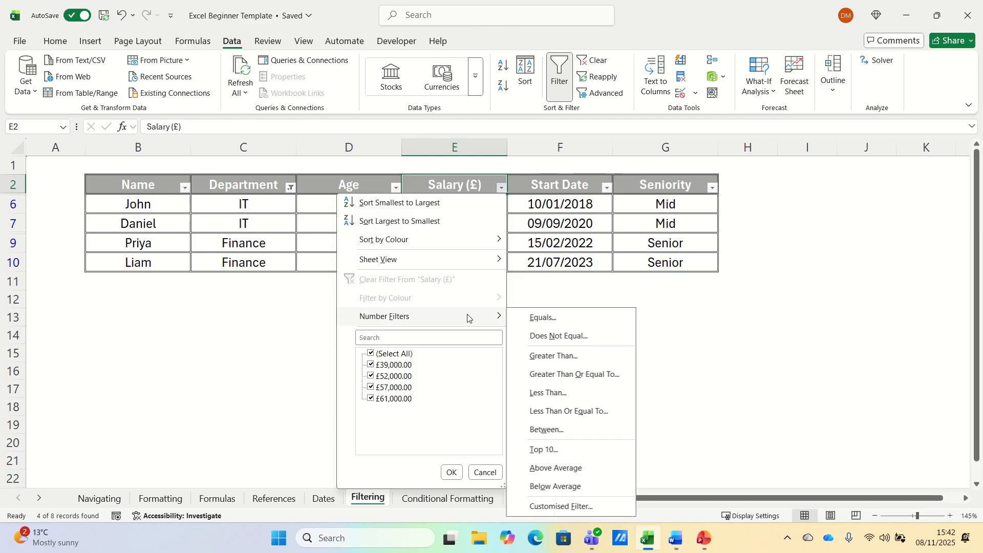
left_click(553, 356)
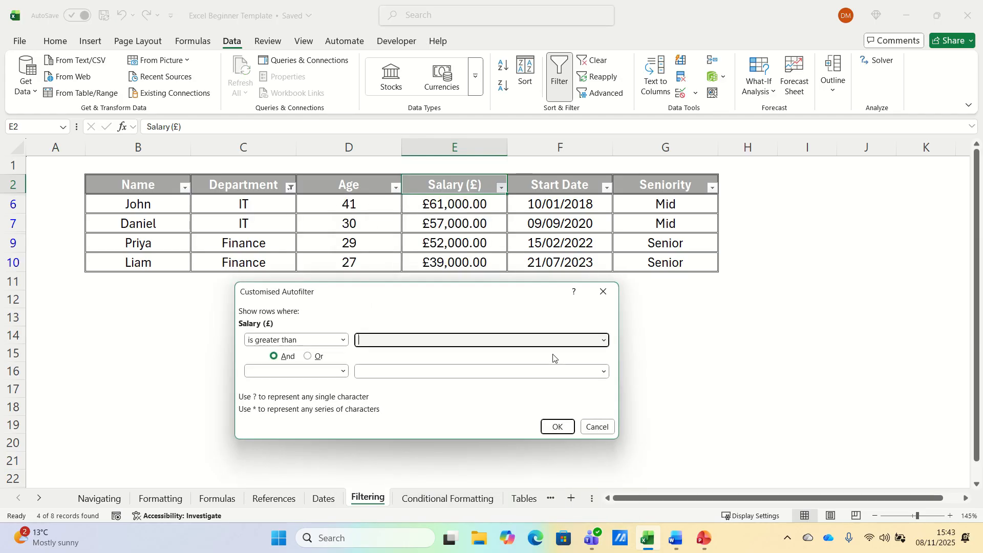
type("450000")
key("BackSpace")
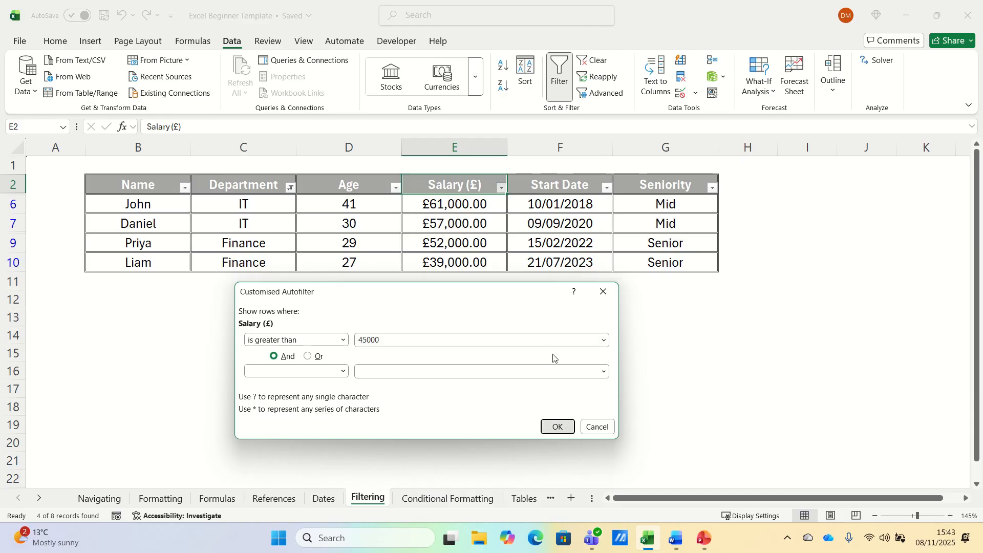
key("Return")
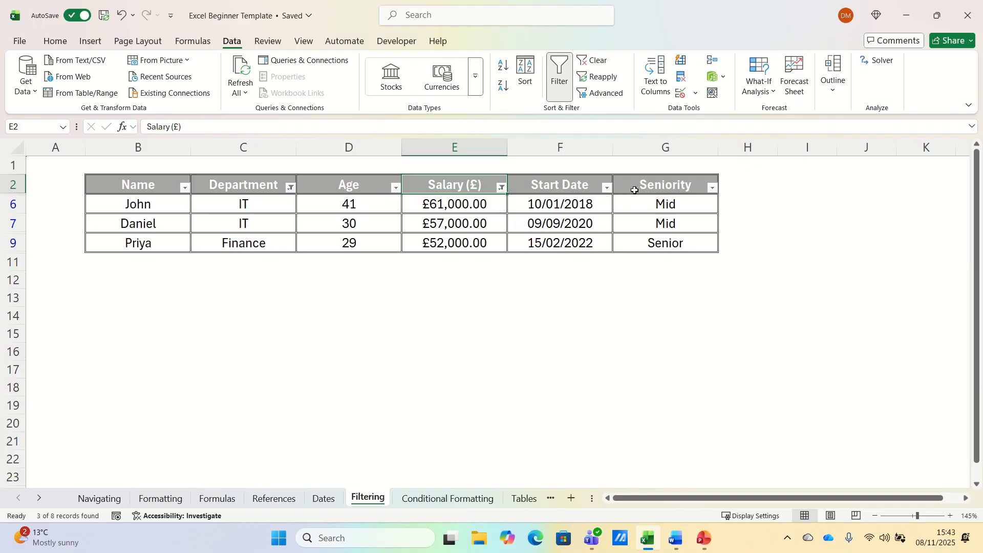
Step: Filter the Start Date column to dates before 01/01/2020, and turn off filtering for the whole table
left_click(608, 189)
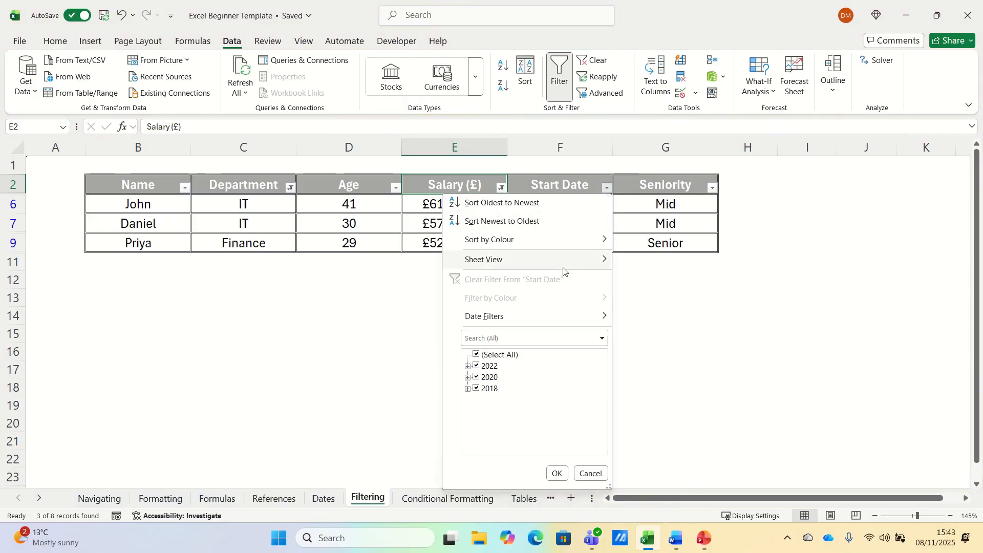
mouse_move(553, 318)
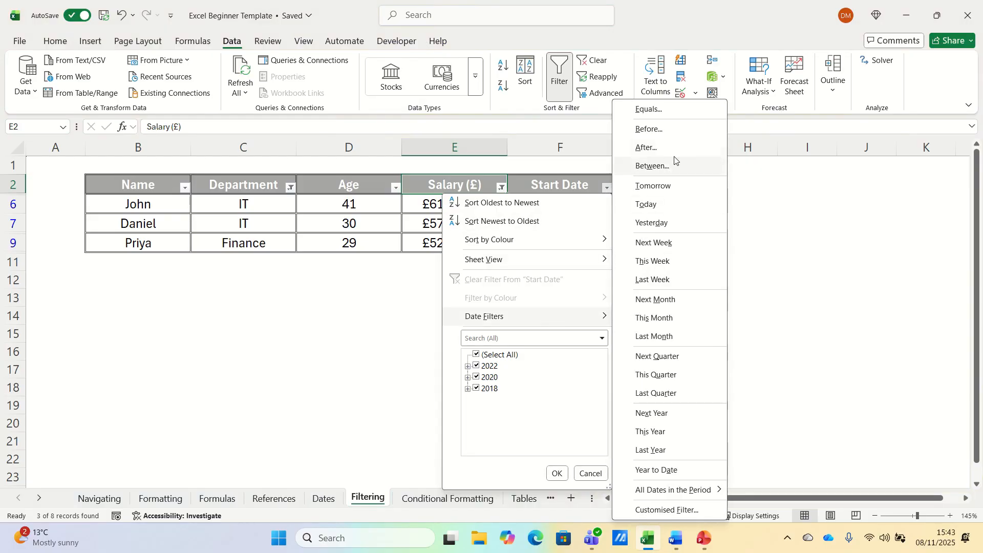
left_click(673, 133)
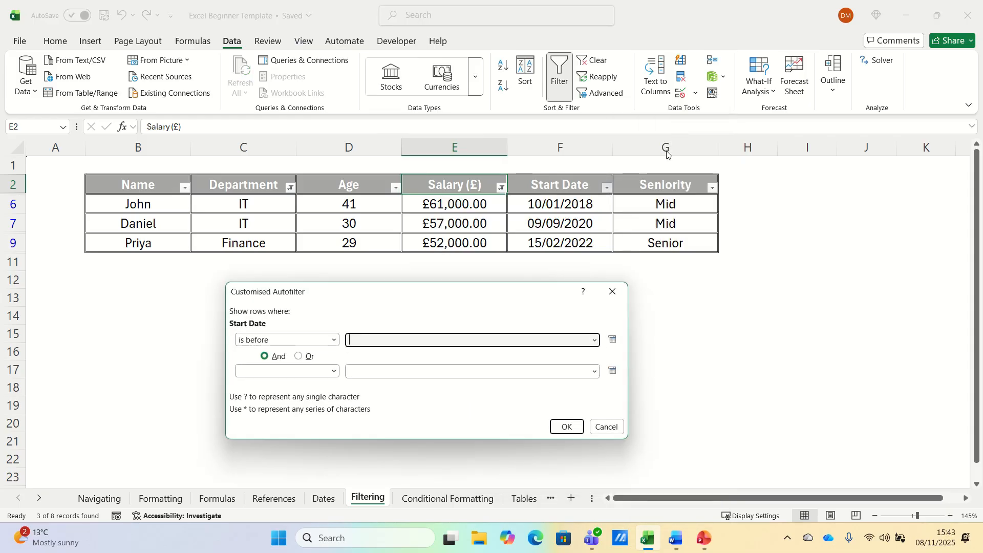
type("01/01/2020")
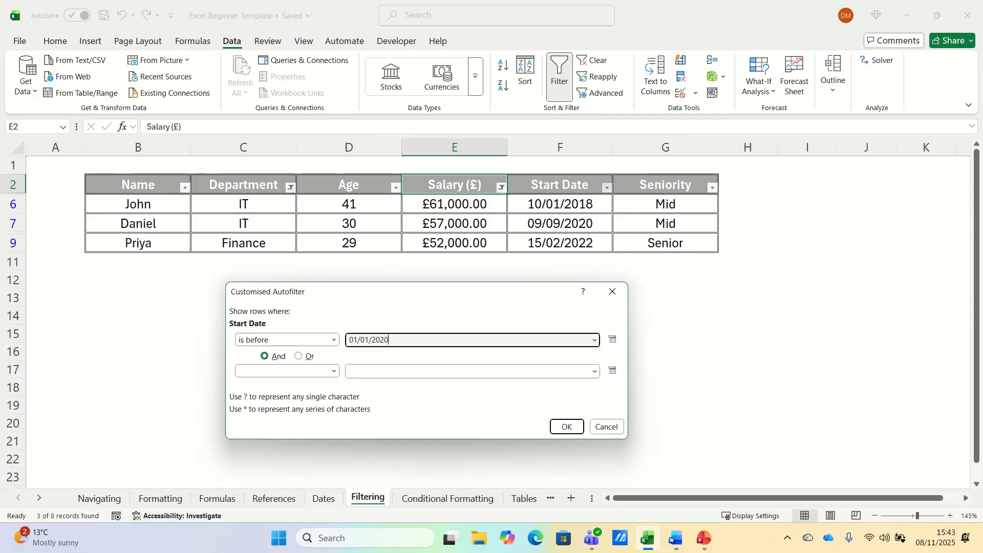
key("Return")
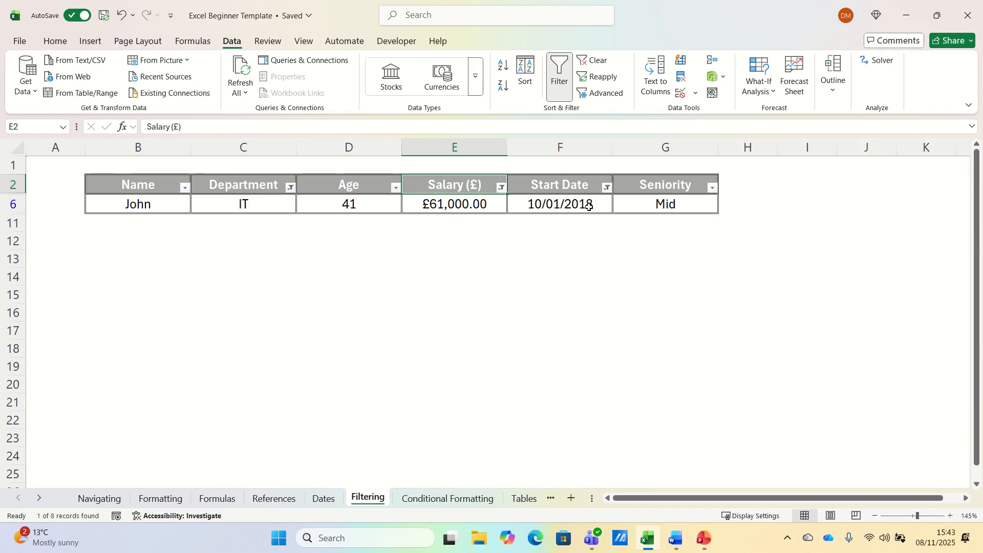
left_click(561, 82)
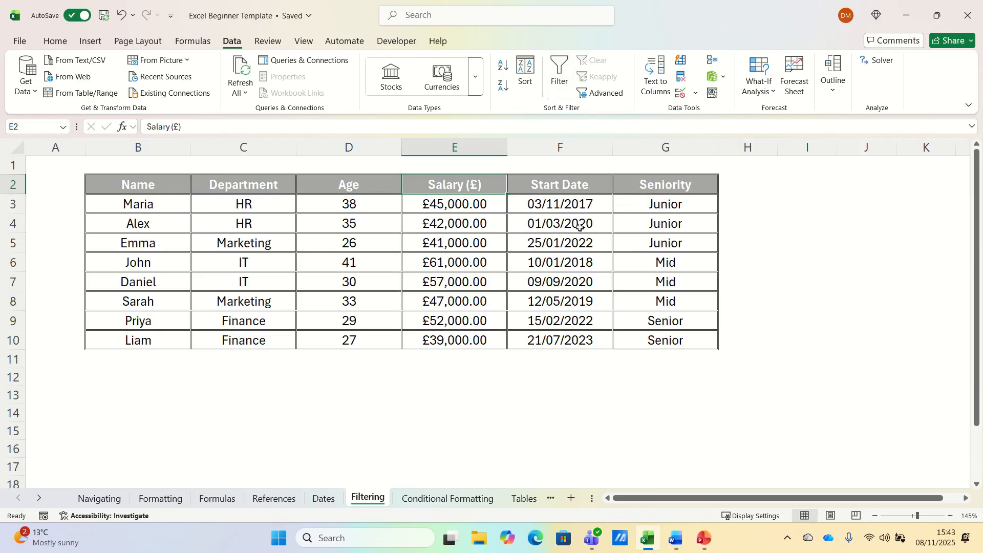